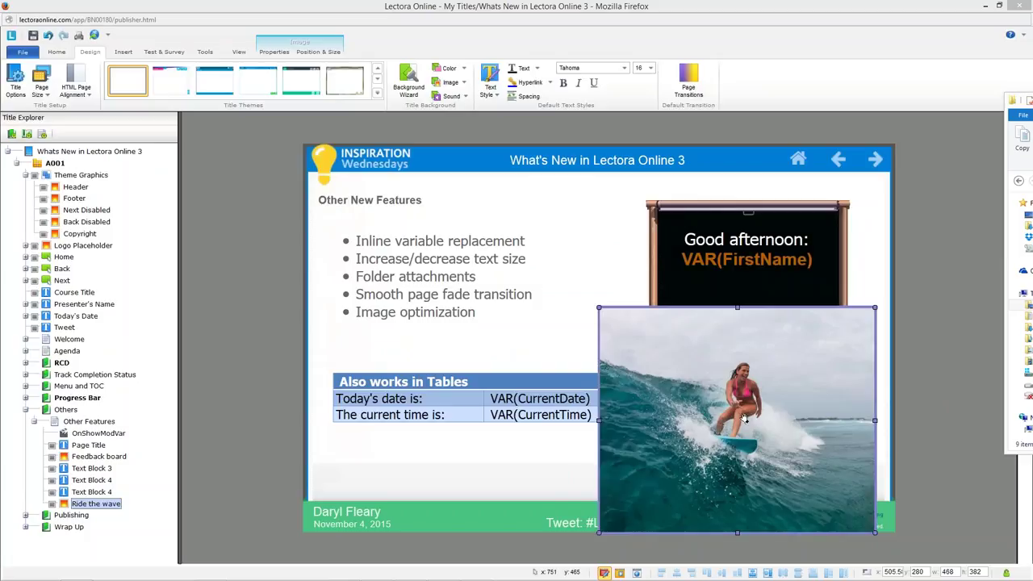
Step: Shrink the surfer image to about 222 x 180 and place it below the chalkboard at about x 671, y 366
{"action": "left_click_drag", "start_coordinate": [739, 417], "coordinate": [726, 369]}
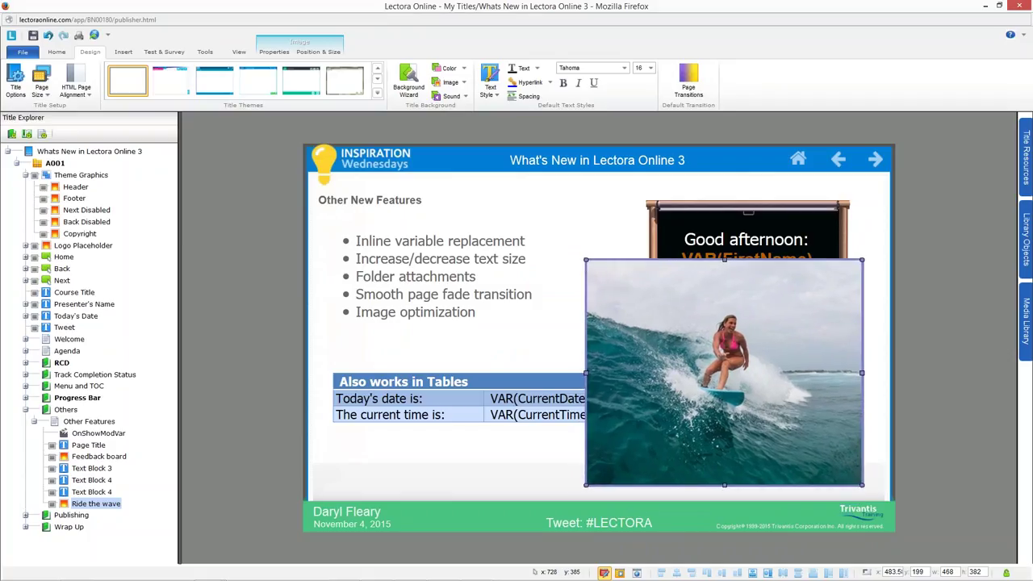
{"action": "left_click_drag", "start_coordinate": [587, 261], "coordinate": [625, 292]}
{"action": "left_click_drag", "start_coordinate": [674, 347], "coordinate": [770, 412]}
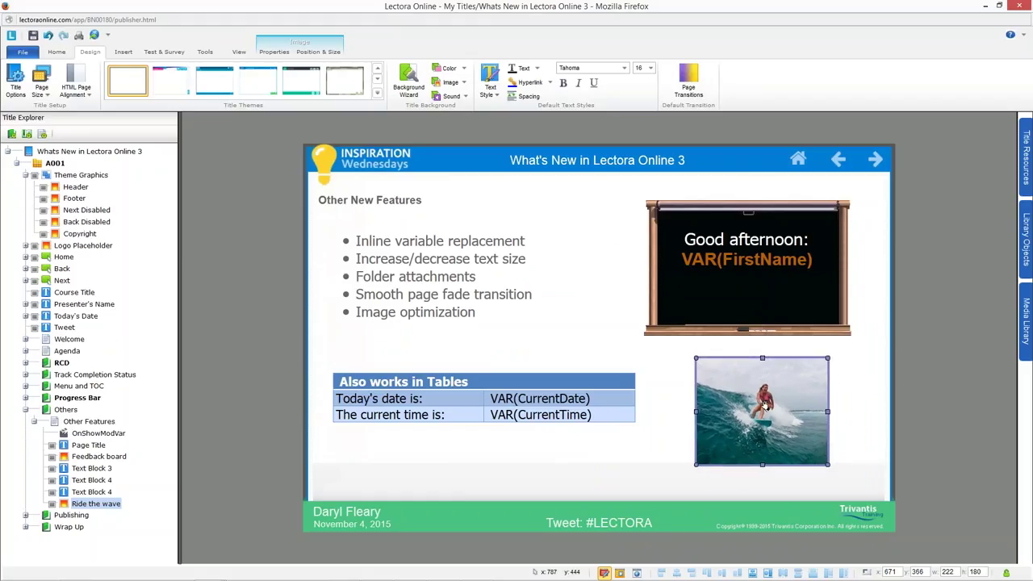
Step: Optimize the size of Ride the wave.png in the Resource Manager to 222 x 180
{"action": "left_click", "coordinate": [207, 53]}
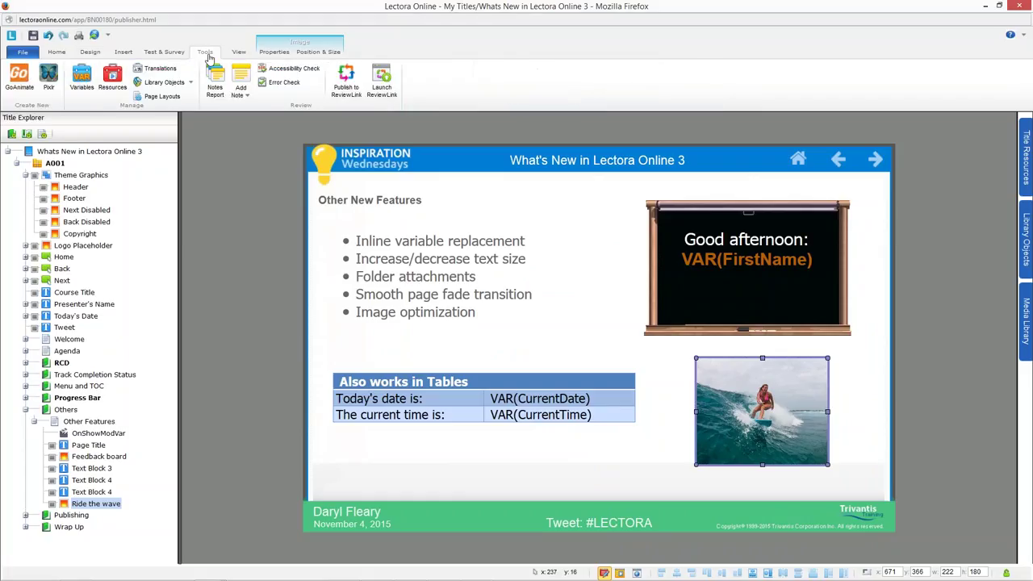
{"action": "left_click", "coordinate": [113, 75]}
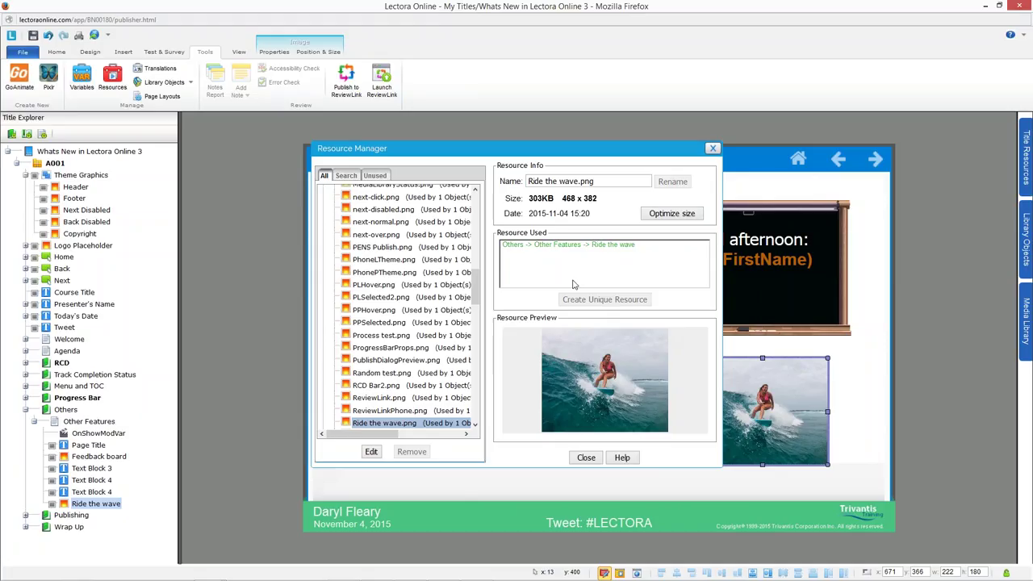
{"action": "left_click_drag", "start_coordinate": [530, 150], "coordinate": [502, 140]}
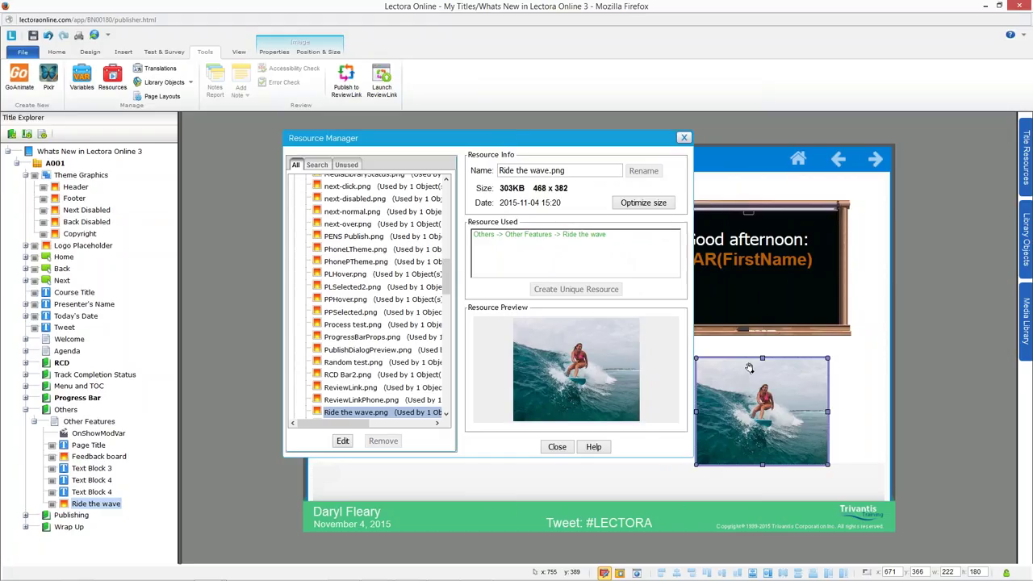
{"action": "left_click", "coordinate": [642, 206]}
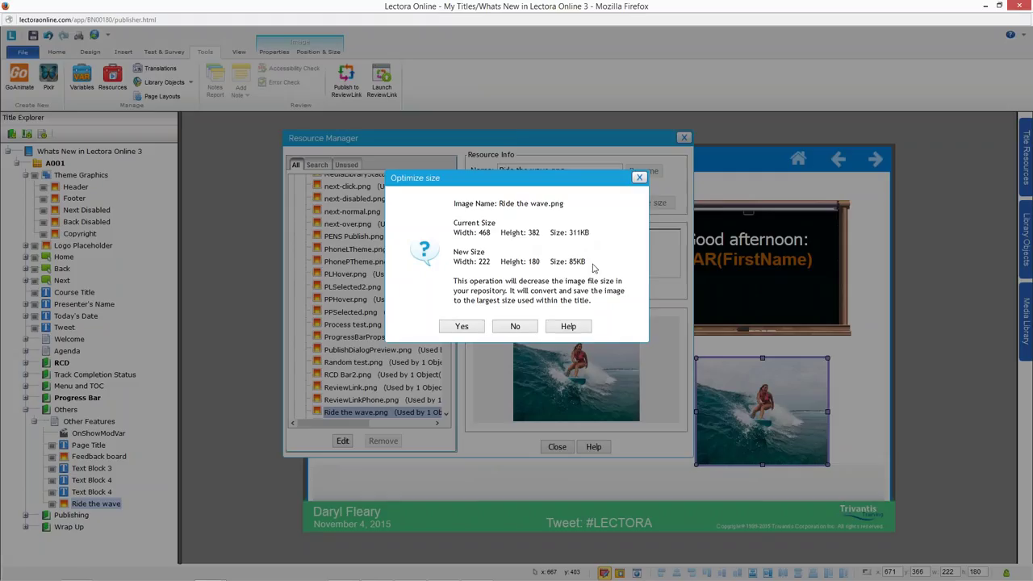
{"action": "left_click", "coordinate": [471, 332]}
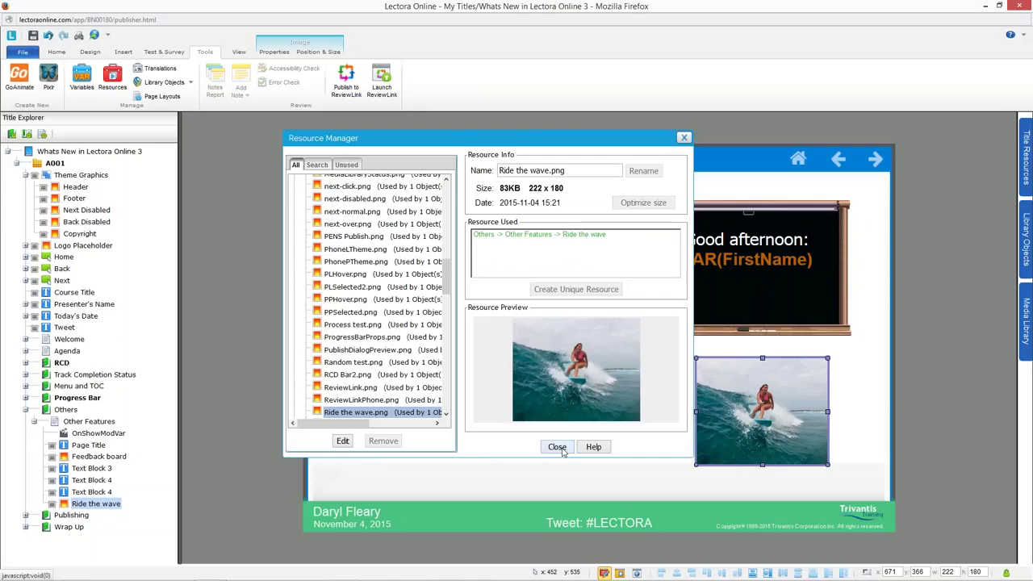
{"action": "left_click", "coordinate": [557, 447]}
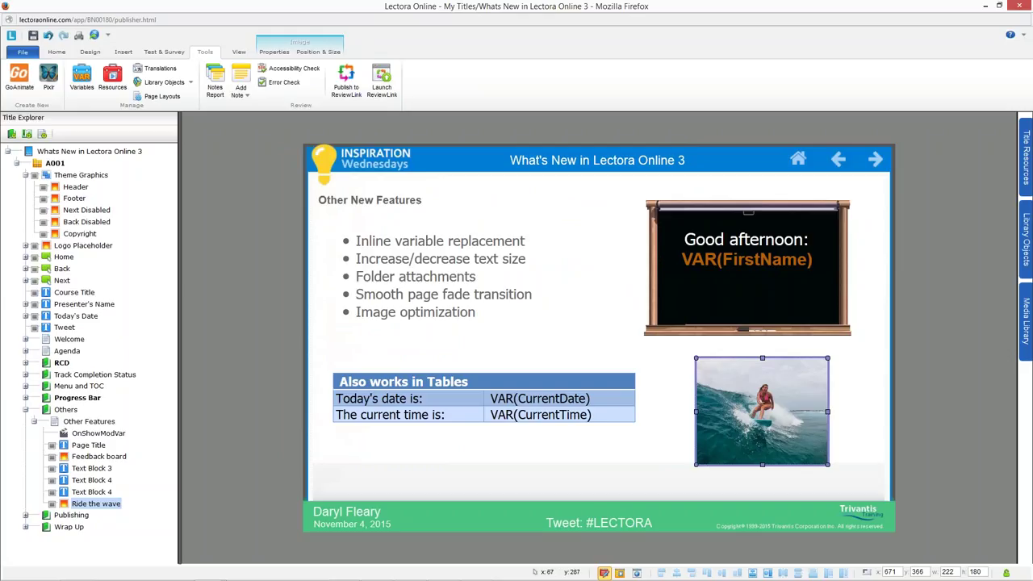
Step: Examine the HTML publishing options, including published image size optimization, and cancel without publishing
{"action": "left_click", "coordinate": [94, 35]}
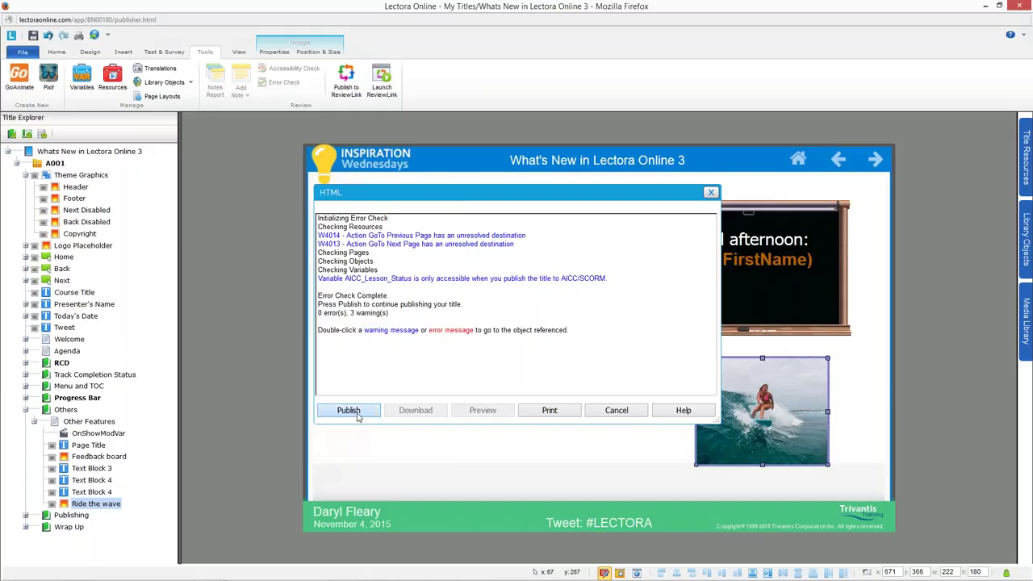
{"action": "left_click", "coordinate": [356, 410]}
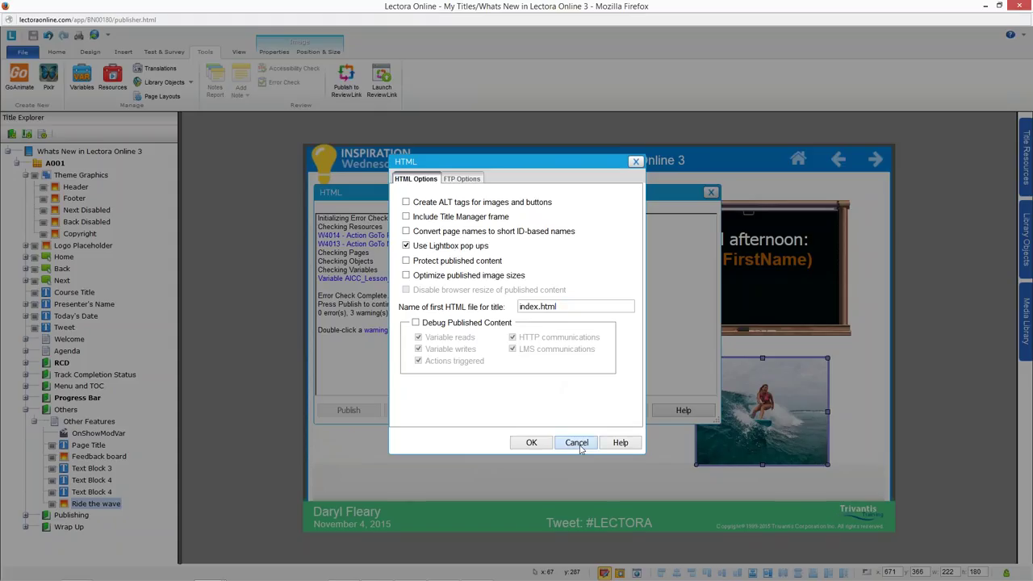
{"action": "left_click", "coordinate": [576, 442]}
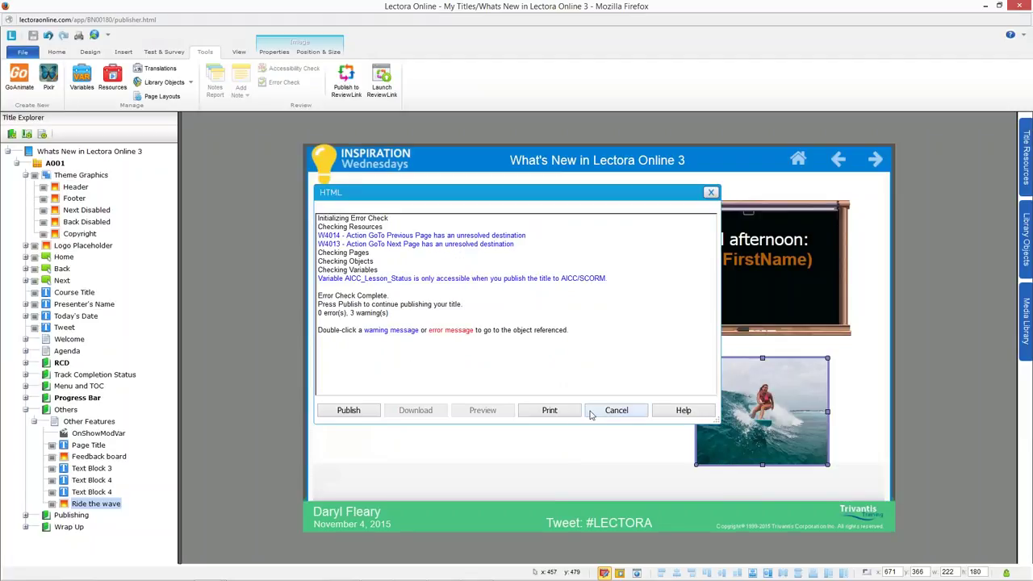
{"action": "left_click", "coordinate": [617, 411]}
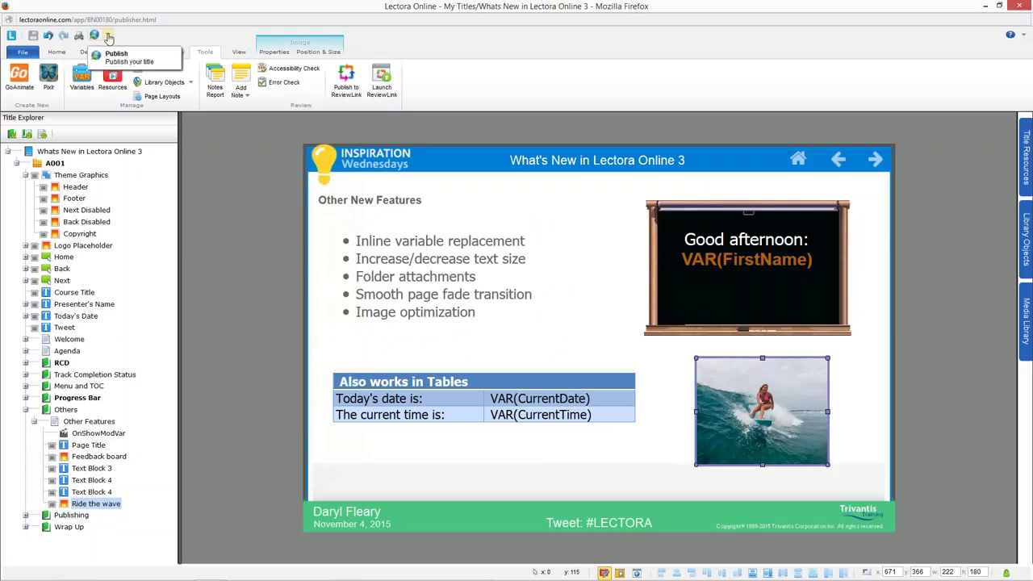
Step: Examine the SCORM publishing options and the PENS transfer settings, and cancel without publishing
{"action": "left_click", "coordinate": [109, 38]}
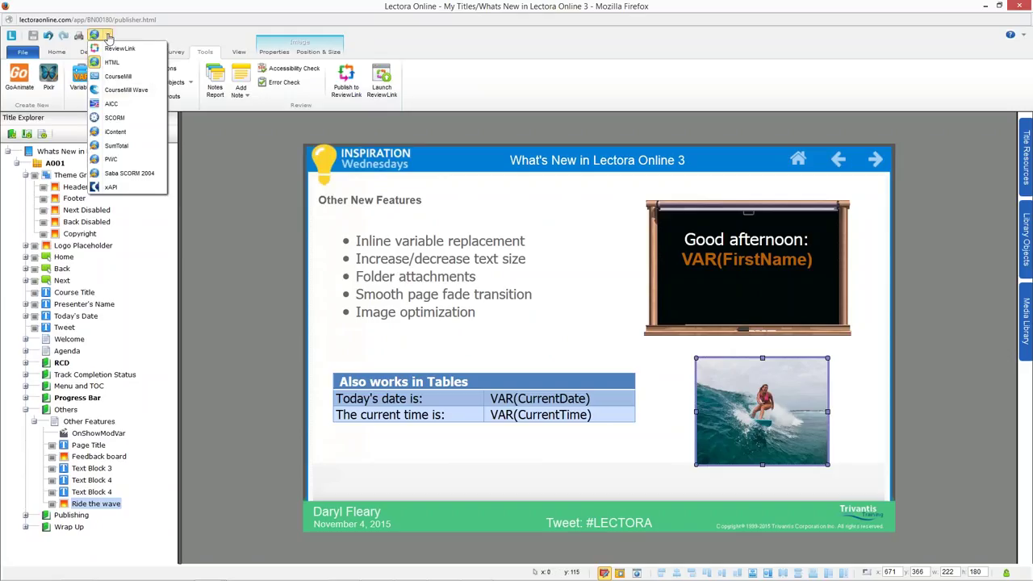
{"action": "left_click", "coordinate": [102, 117]}
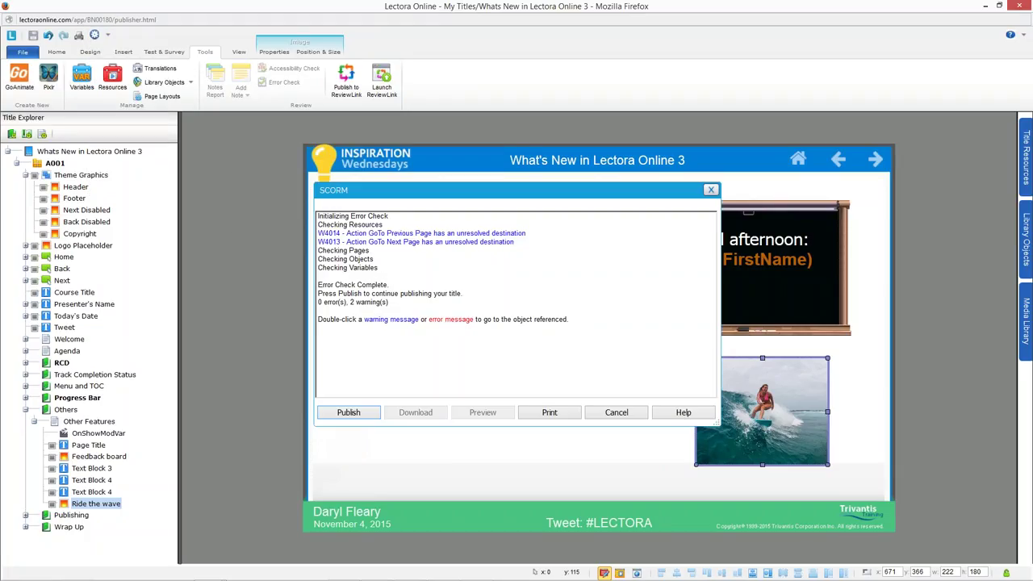
{"action": "left_click", "coordinate": [362, 415]}
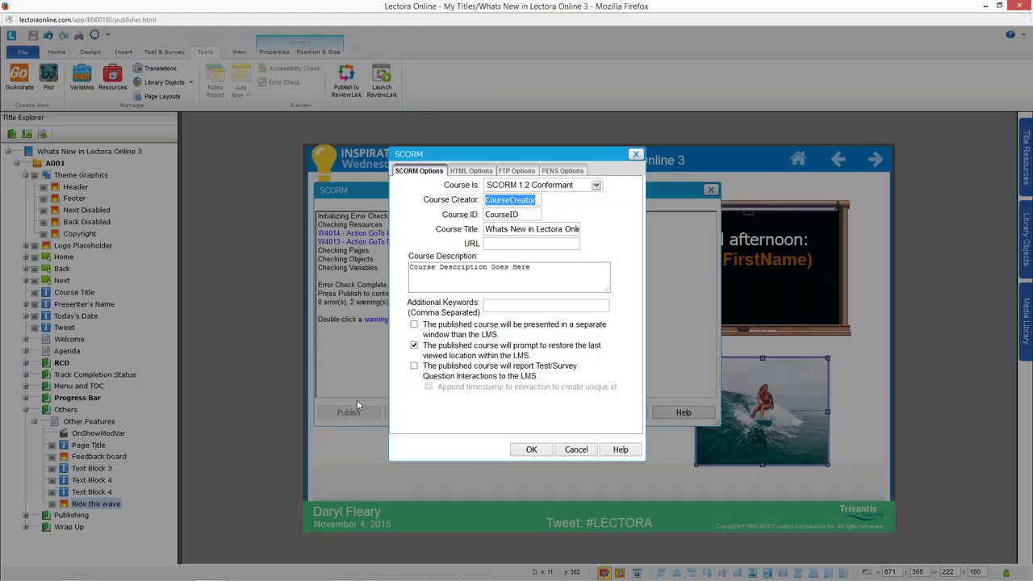
{"action": "left_click", "coordinate": [555, 173]}
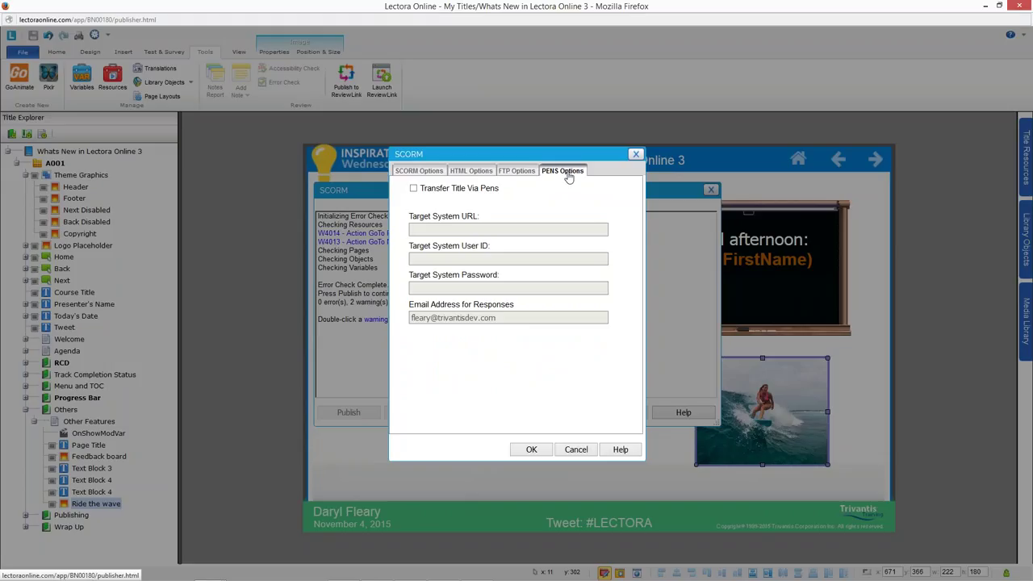
{"action": "left_click", "coordinate": [420, 171]}
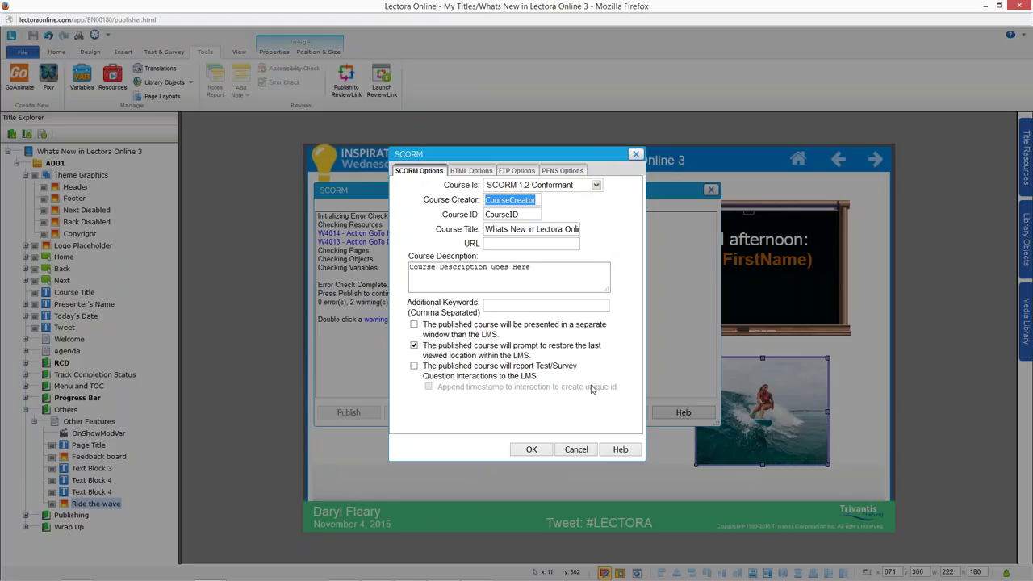
{"action": "left_click", "coordinate": [576, 450]}
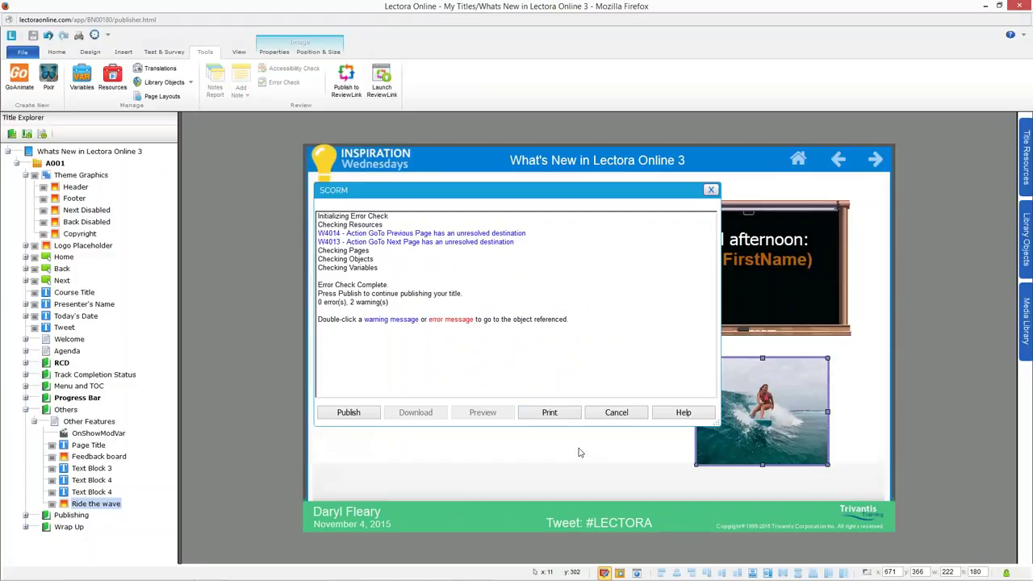
{"action": "left_click", "coordinate": [623, 415]}
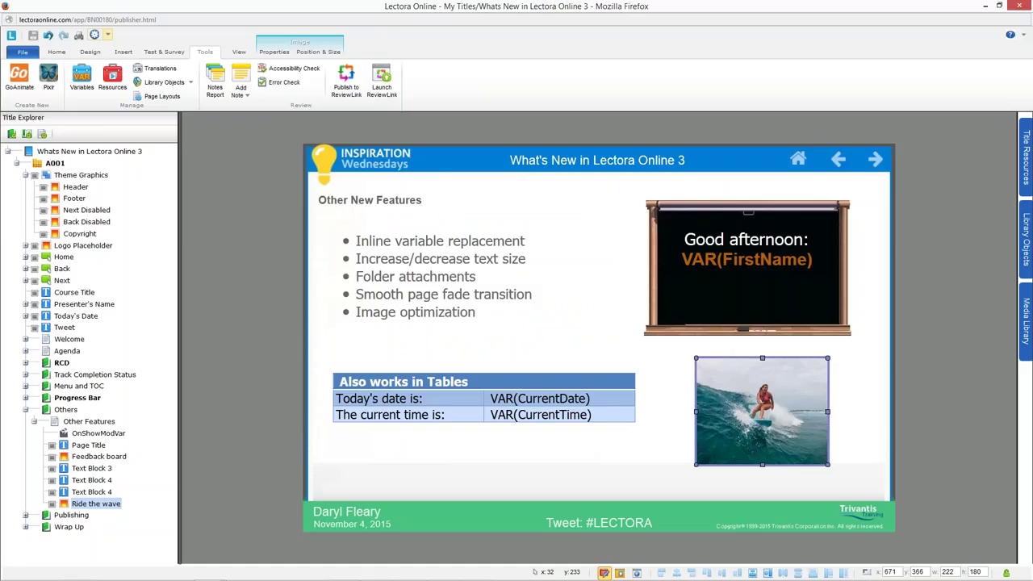
Step: Publish the title to HTML with index.html as the first file and Lightbox pop ups enabled, and finish publishing
{"action": "left_click", "coordinate": [106, 35]}
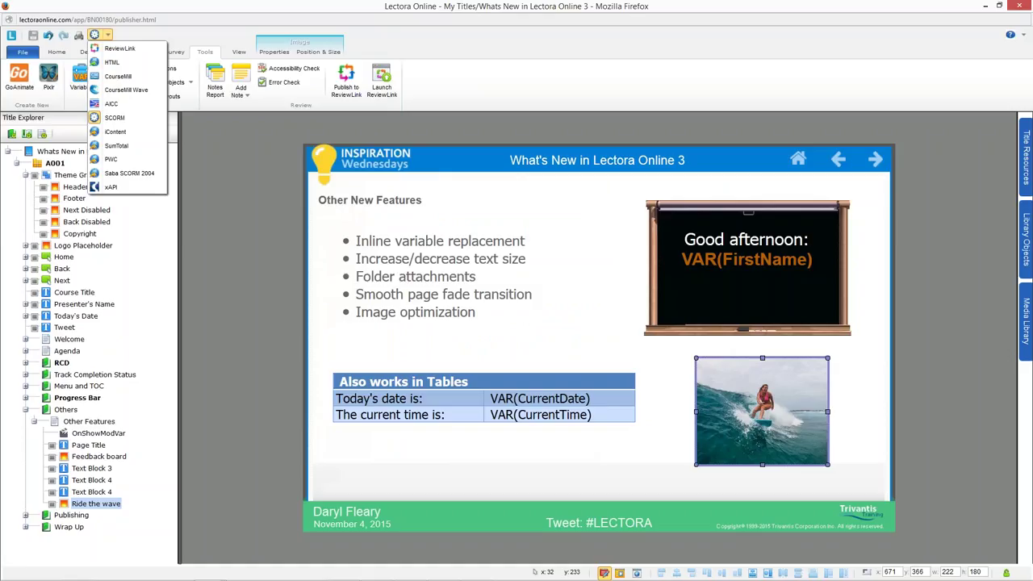
{"action": "left_click", "coordinate": [110, 63]}
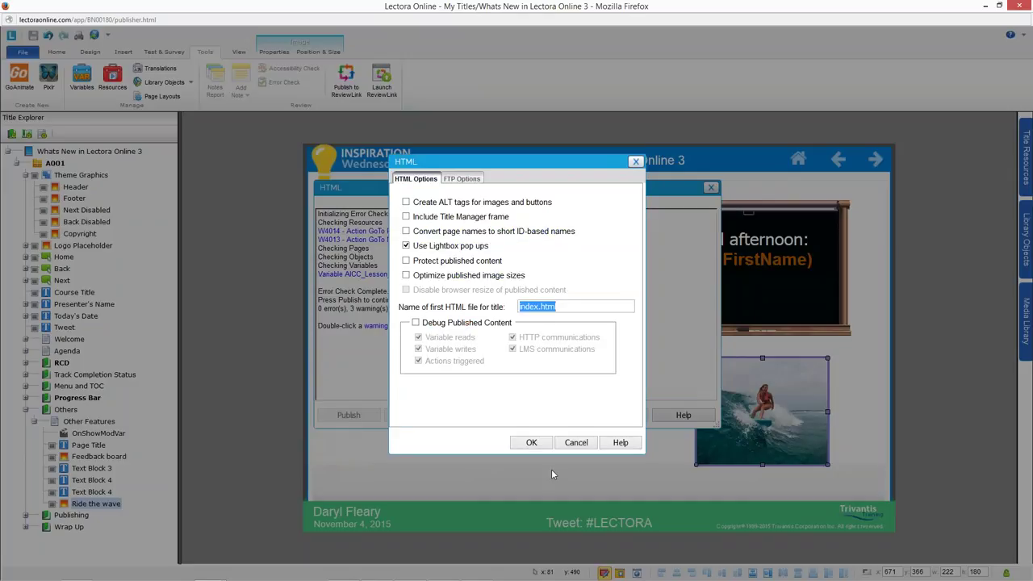
{"action": "left_click", "coordinate": [531, 444]}
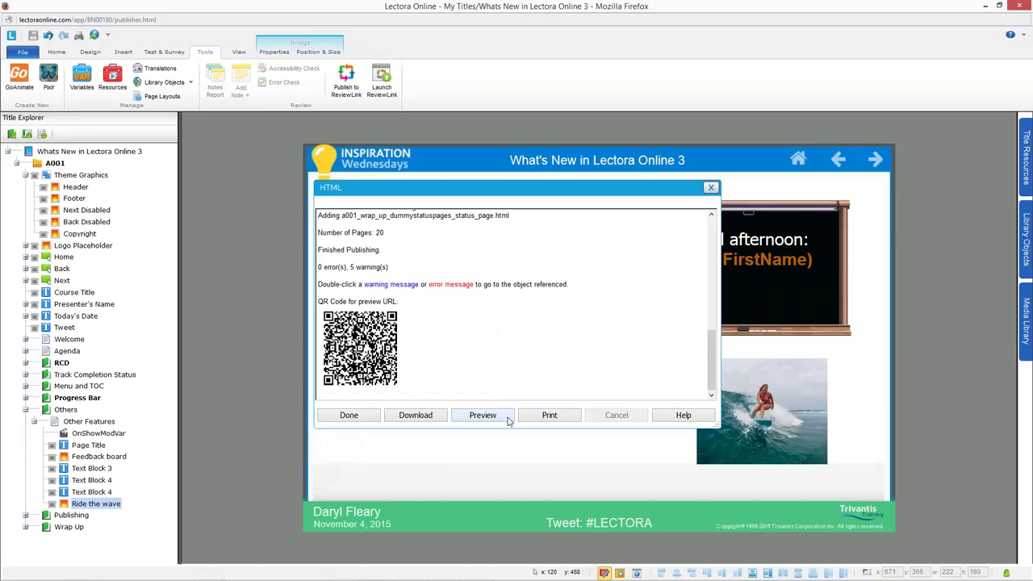
{"action": "left_click", "coordinate": [351, 416]}
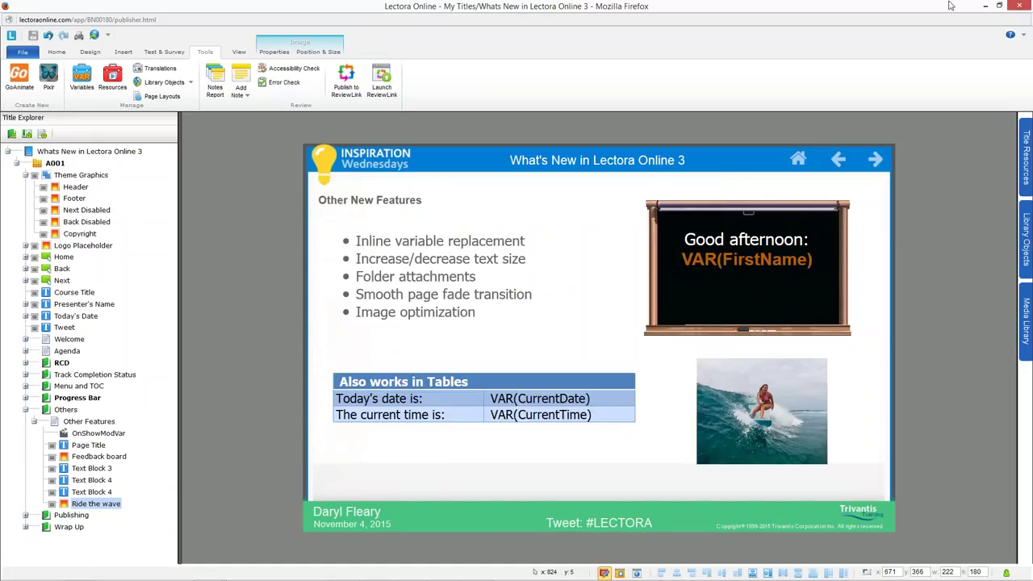
Step: Switch to the Lectora Online home page window and open the recent title Sample Title
{"action": "left_click", "coordinate": [986, 7]}
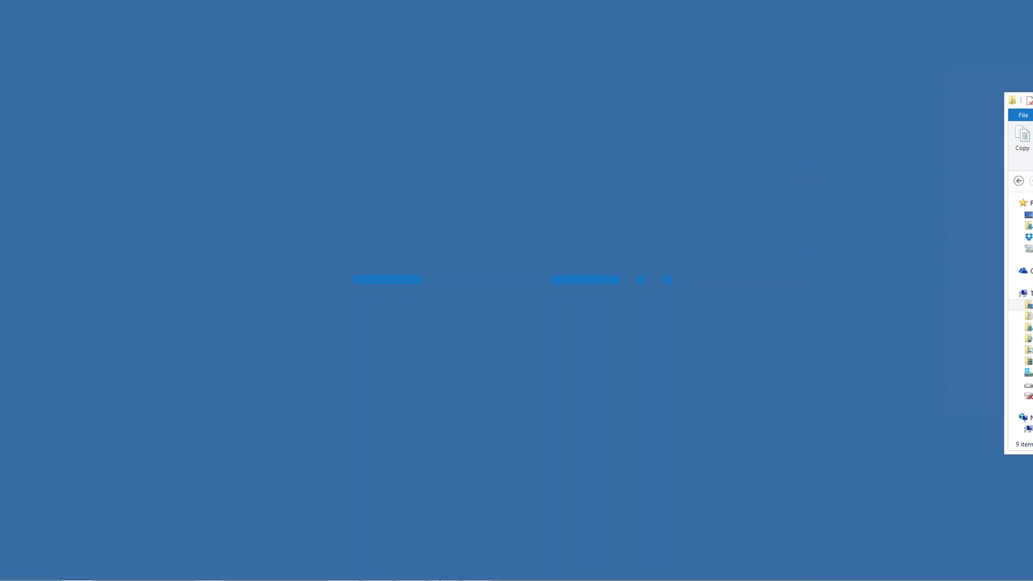
{"action": "mouse_move", "coordinate": [320, 573]}
{"action": "mouse_move", "coordinate": [199, 573]}
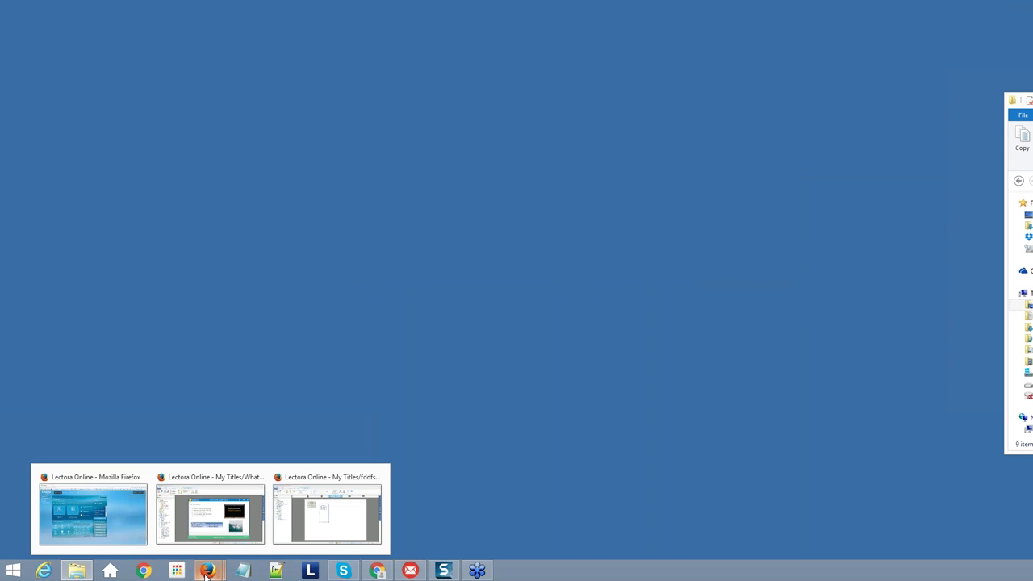
{"action": "left_click", "coordinate": [144, 517]}
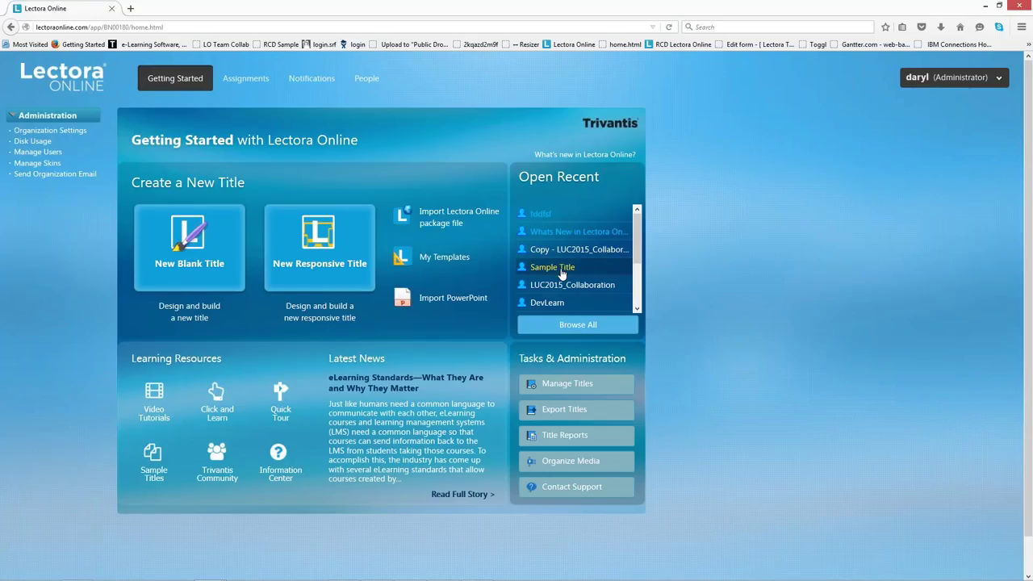
{"action": "left_click", "coordinate": [562, 274]}
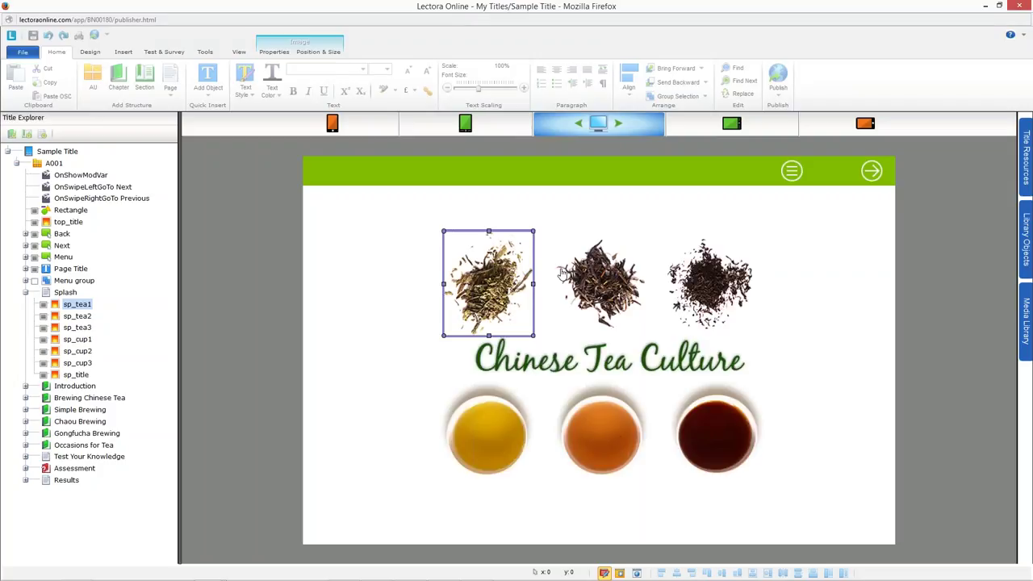
Step: Collapse the Splash page and compare its layout in the tablet and phone views, both landscape and portrait
{"action": "left_click", "coordinate": [25, 293]}
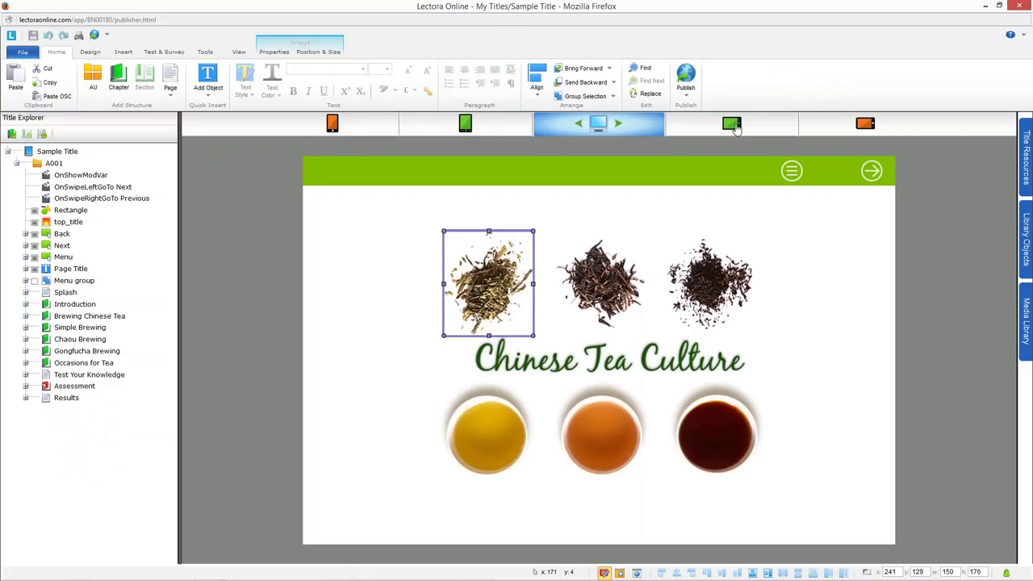
{"action": "left_click", "coordinate": [733, 126]}
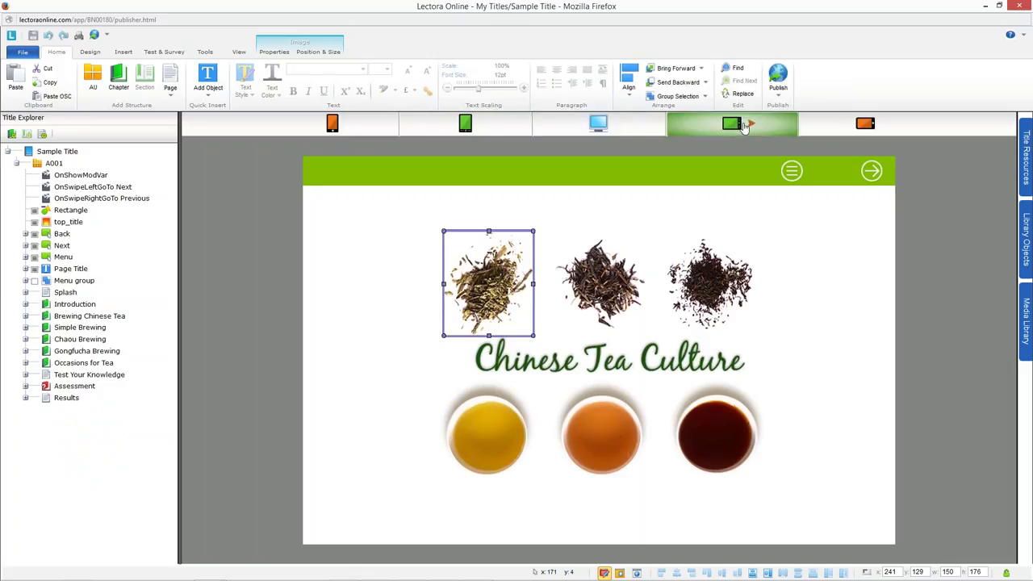
{"action": "left_click", "coordinate": [865, 124]}
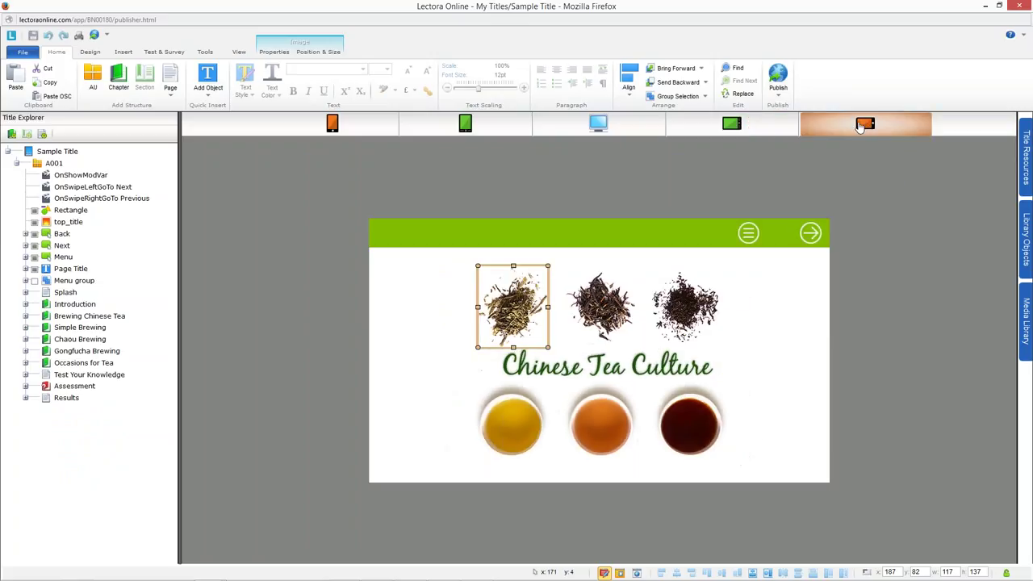
{"action": "left_click", "coordinate": [472, 128]}
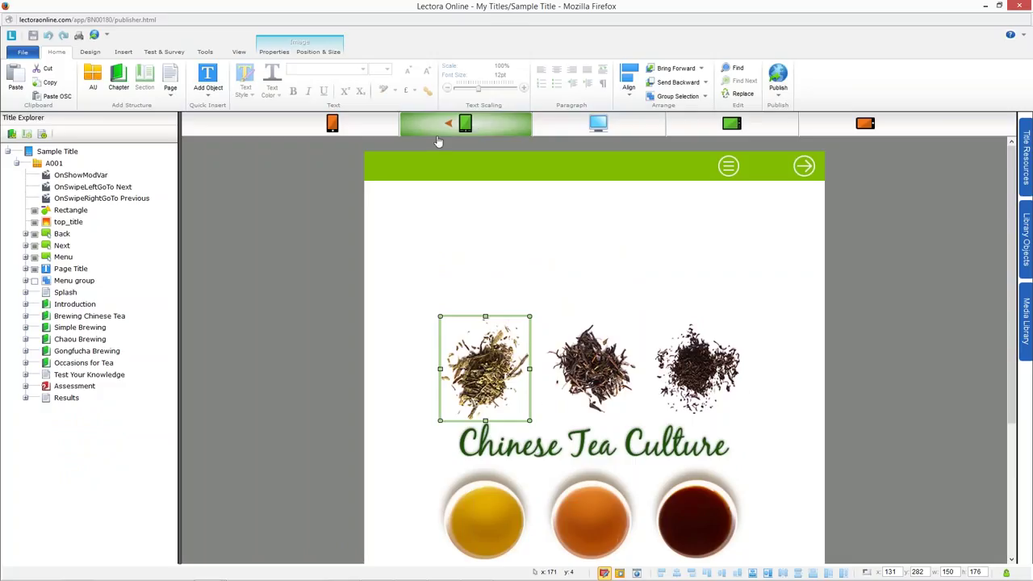
{"action": "left_click", "coordinate": [332, 126]}
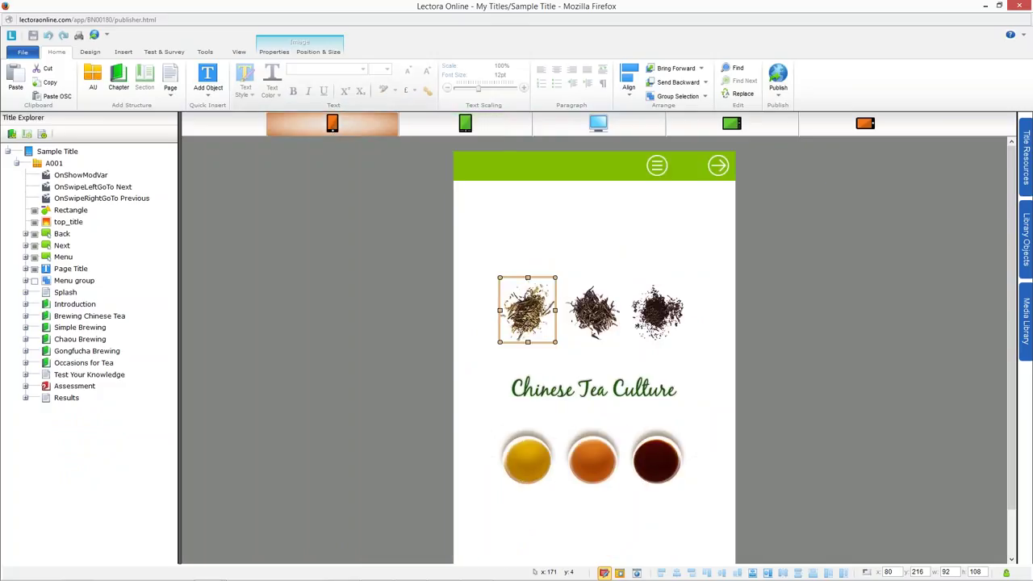
Step: Open the Introduction page of the Introduction chapter in desktop view and switch it to the landscape tablet view
{"action": "left_click", "coordinate": [25, 304]}
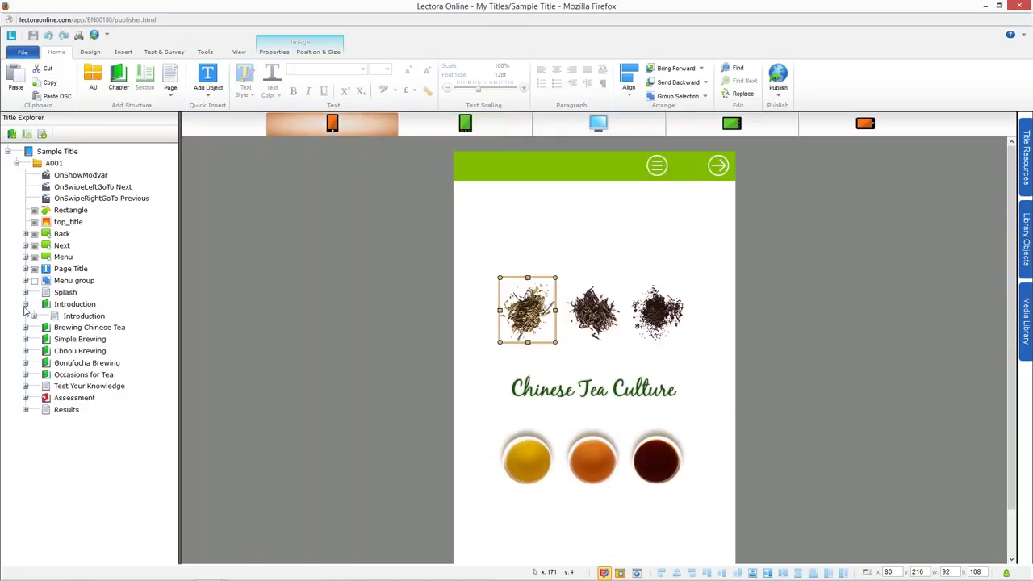
{"action": "left_click", "coordinate": [598, 124]}
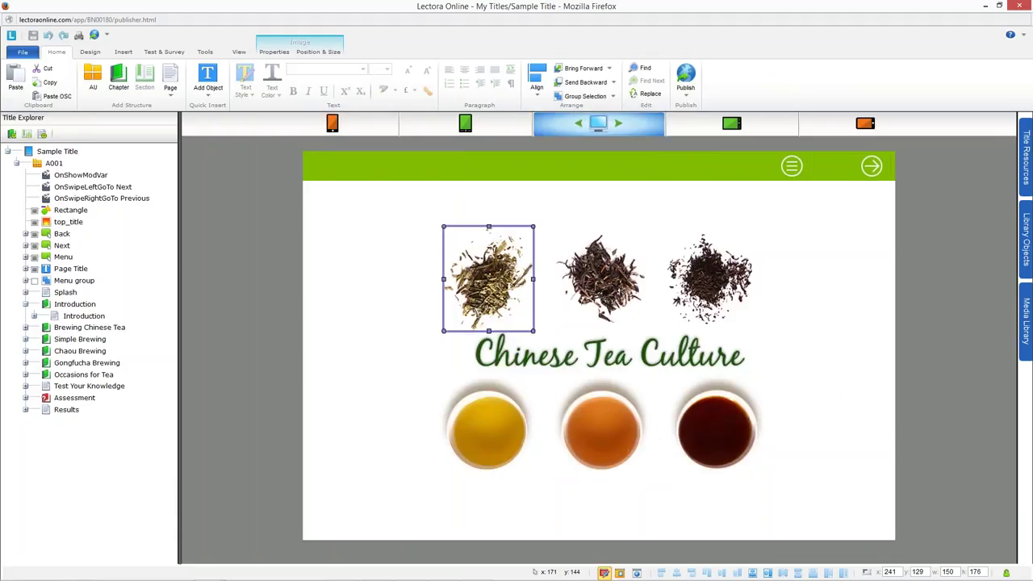
{"action": "left_click", "coordinate": [51, 318]}
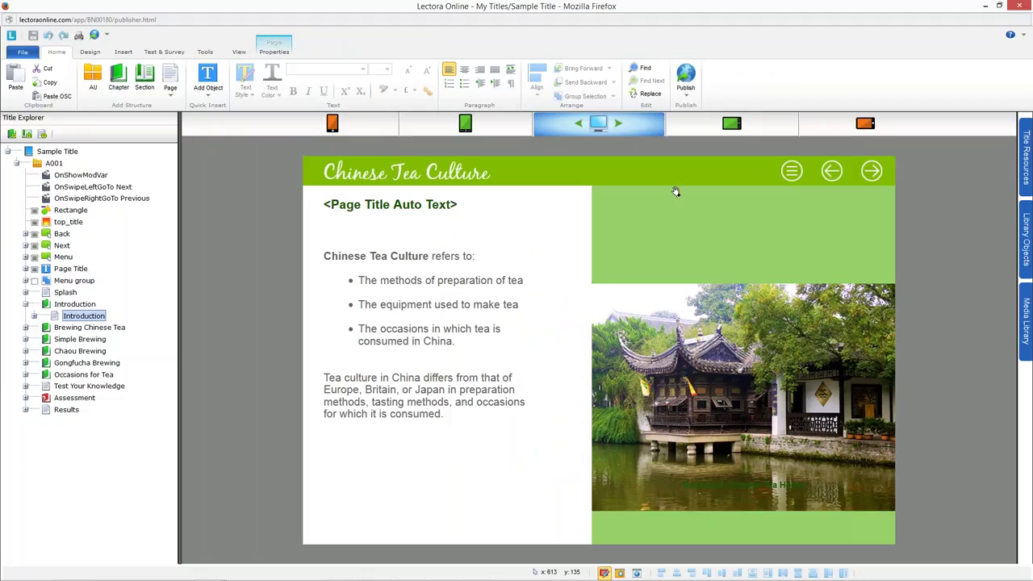
{"action": "left_click", "coordinate": [734, 126]}
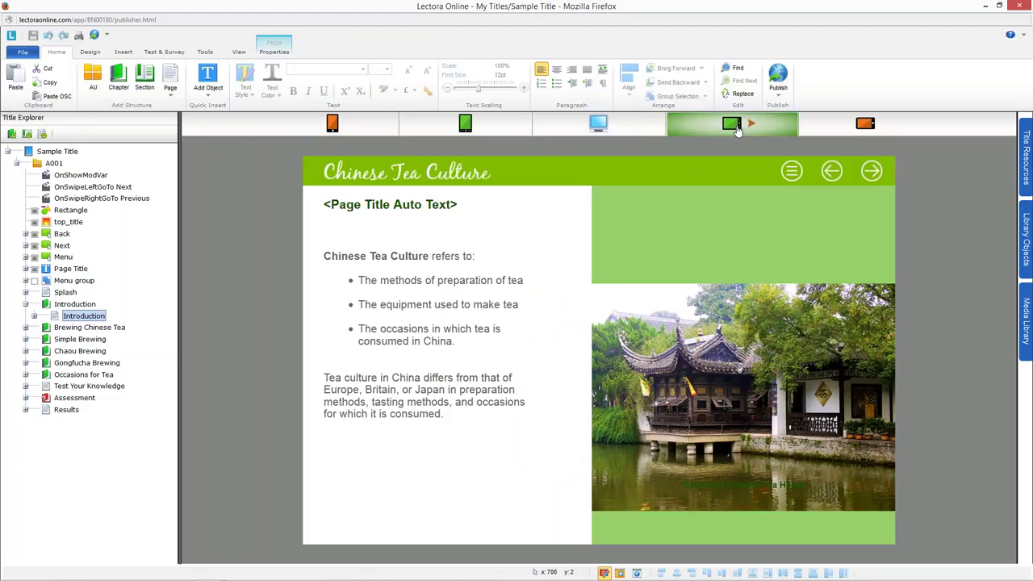